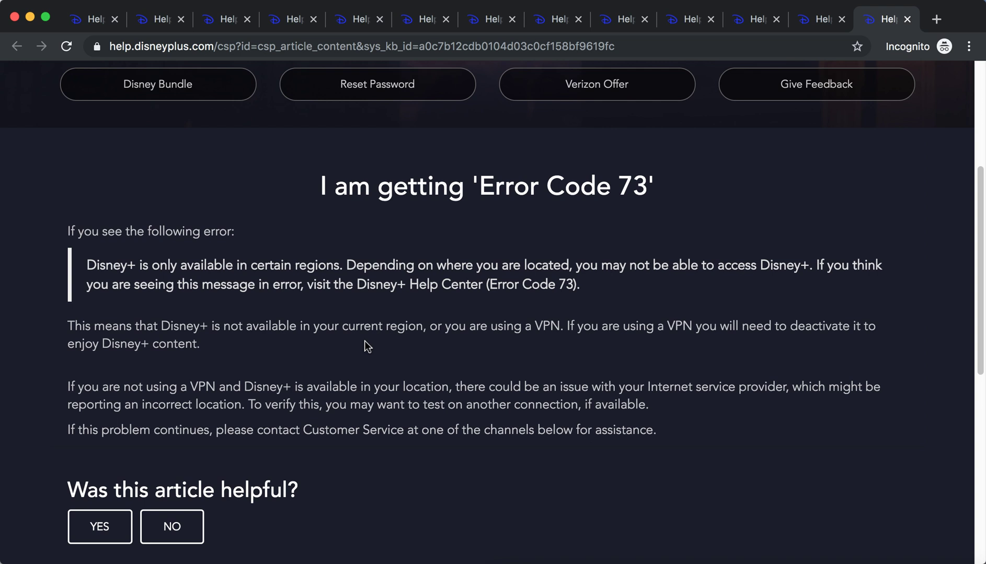
scroll(366, 345, down, 1)
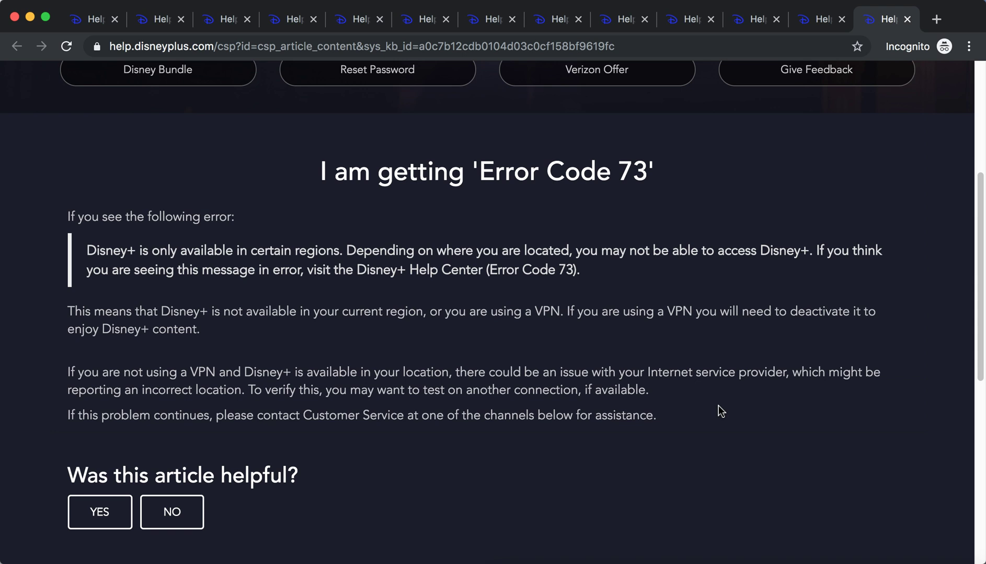
scroll(721, 411, down, 1)
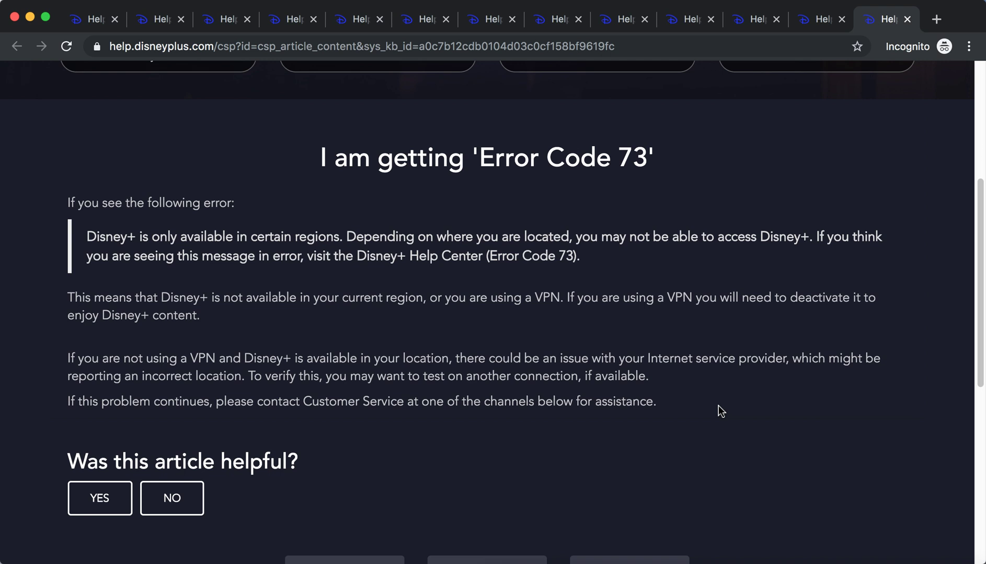
scroll(721, 411, down, 3)
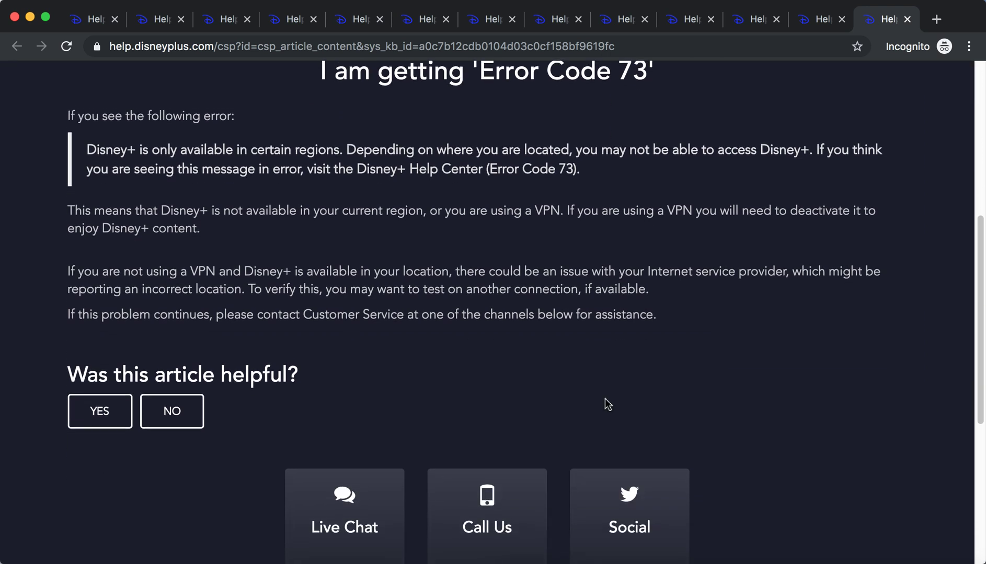
scroll(605, 399, down, 3)
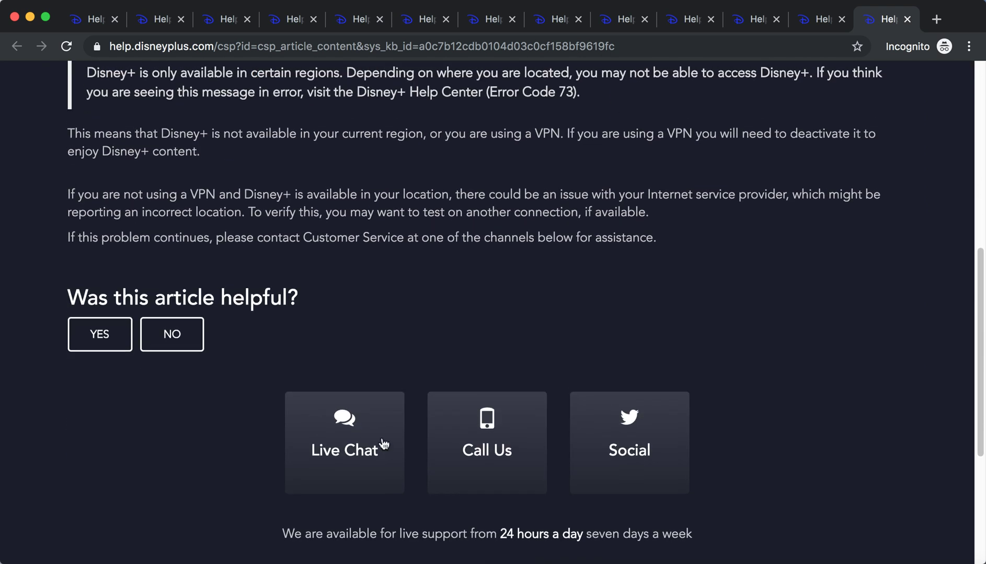
scroll(451, 369, down, 3)
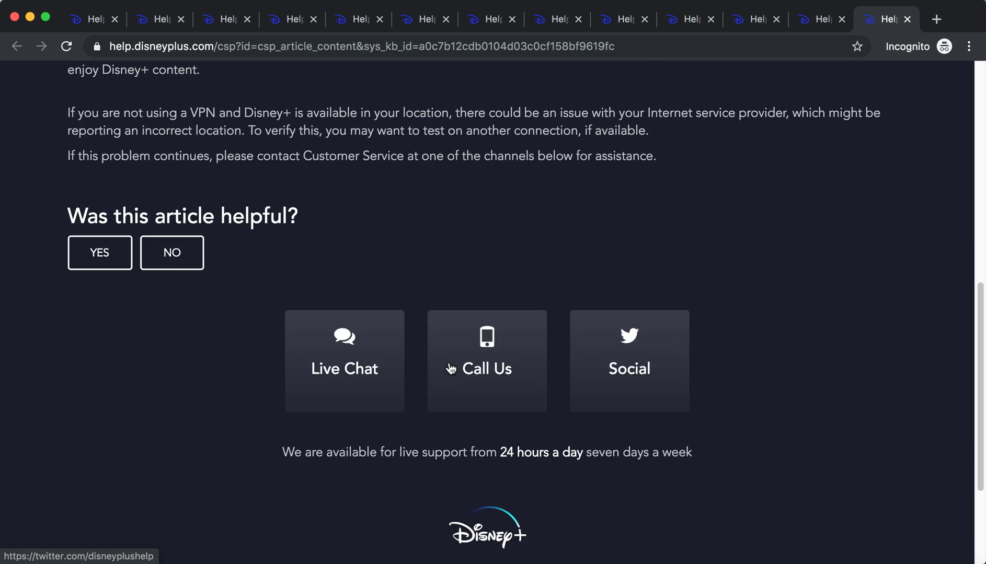